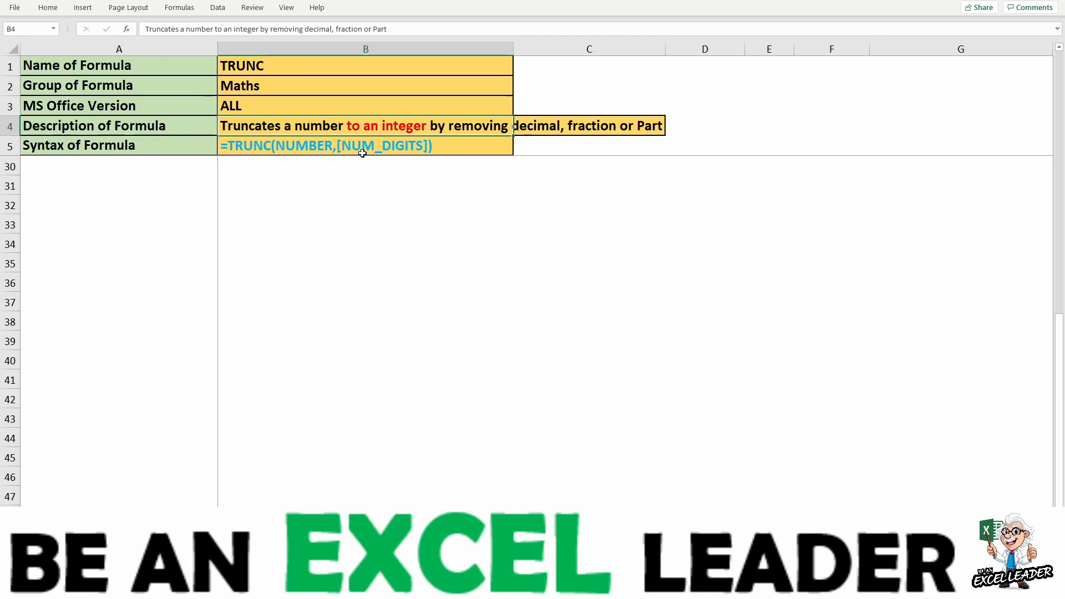
Start a TRUNC formula in cell B32, examine its Number and Num_digits arguments in the Function Arguments dialog, and cancel it
drag(355, 186, 354, 173)
click(383, 205)
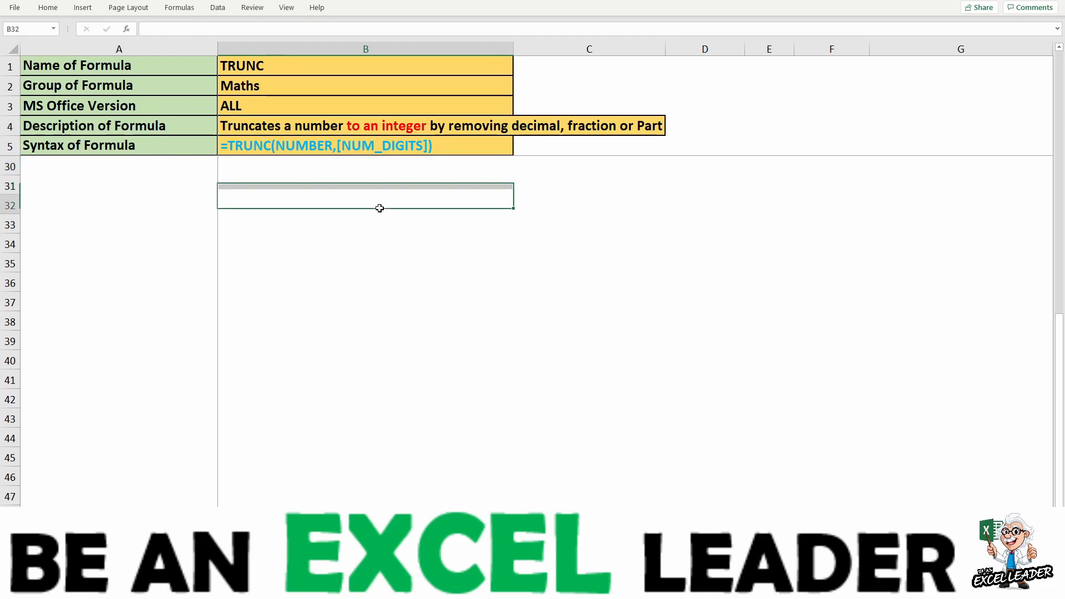
text(=tru)
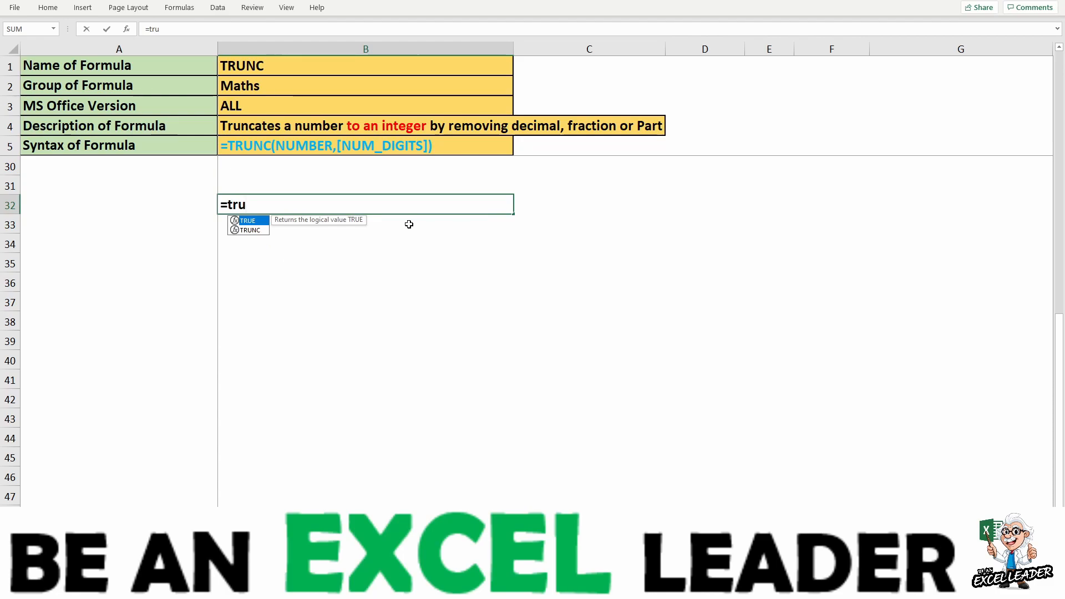
text(n)
key(Tab)
key(ctrl+a)
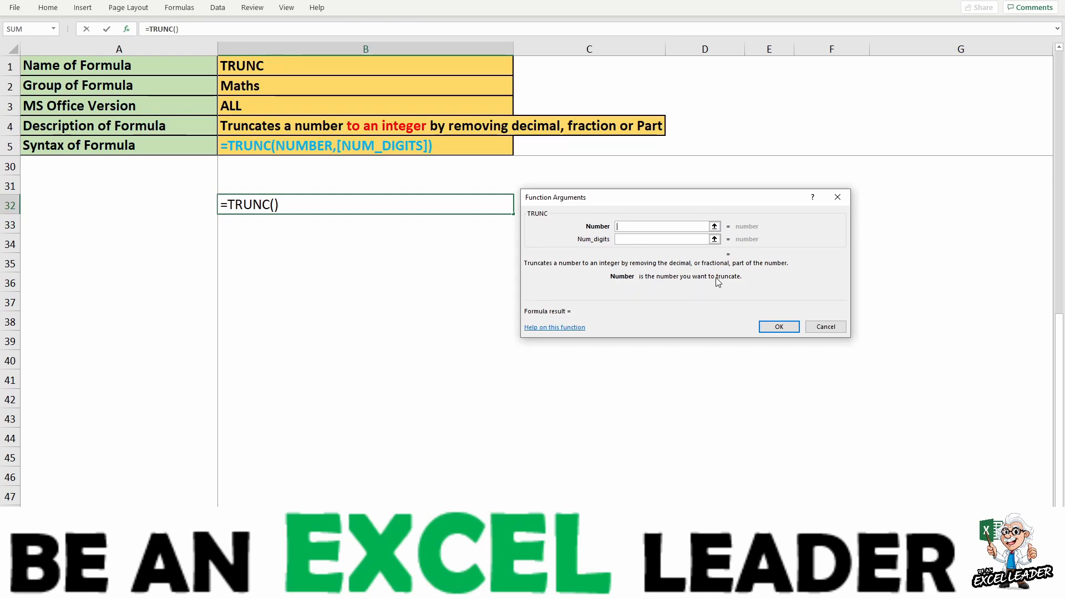
click(635, 239)
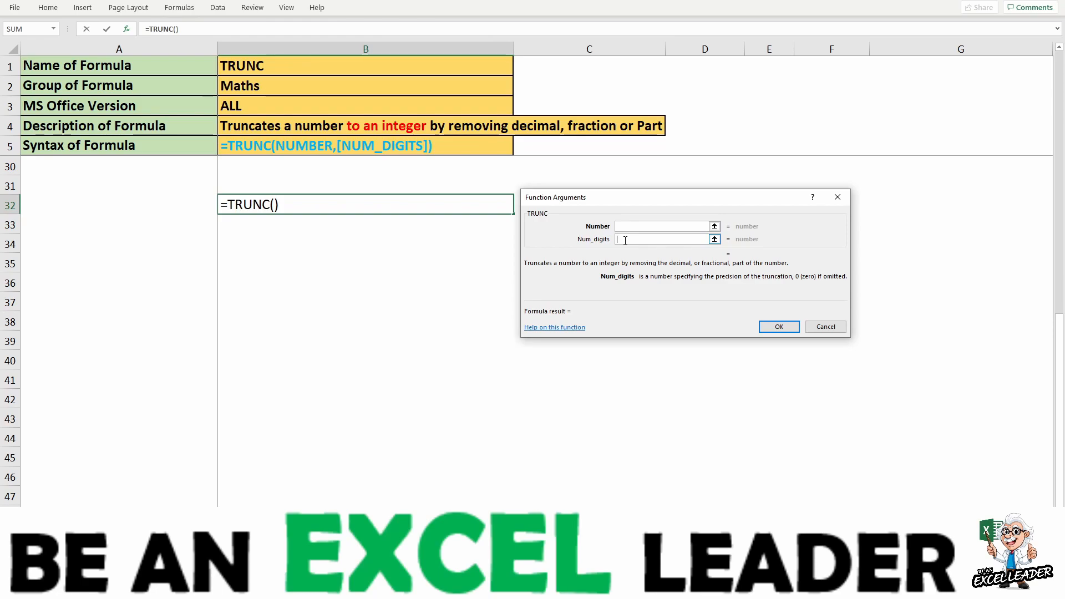
click(839, 198)
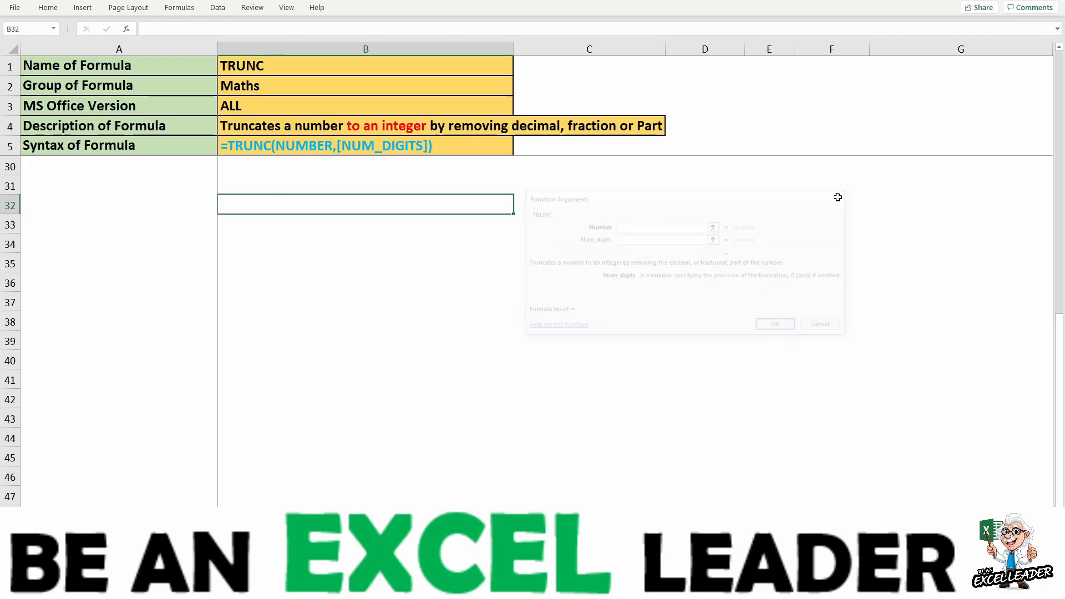
Clear the existing results from the Output cells F9:F15 of the practice table
scroll(655, 245, up, 8)
drag(822, 230, 817, 345)
key(Delete)
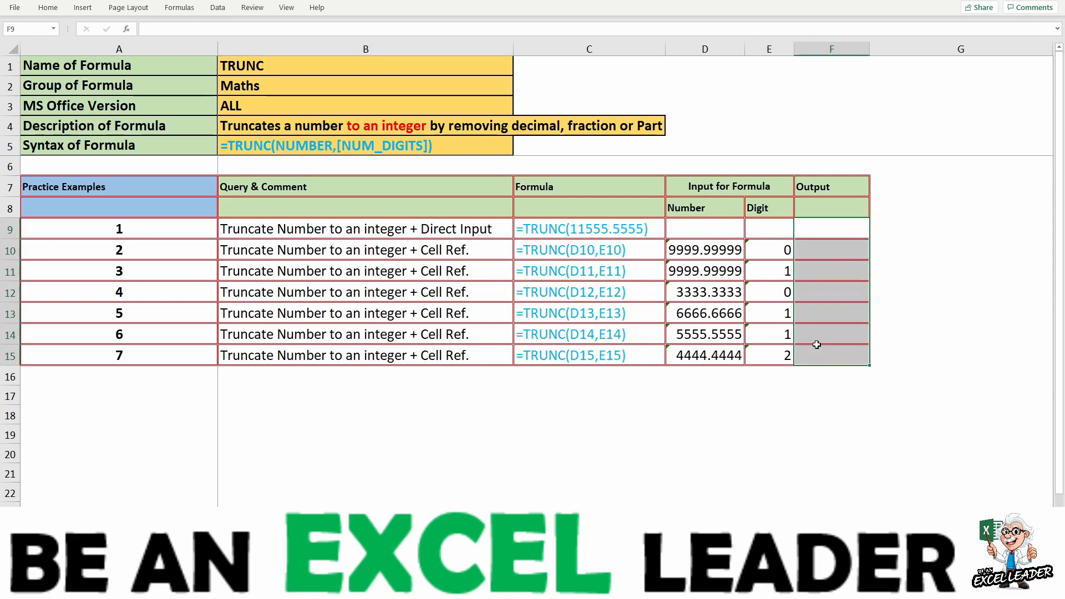
Enter the direct-input formula =TRUNC(11555.5555) in Output cell F9
text(=)
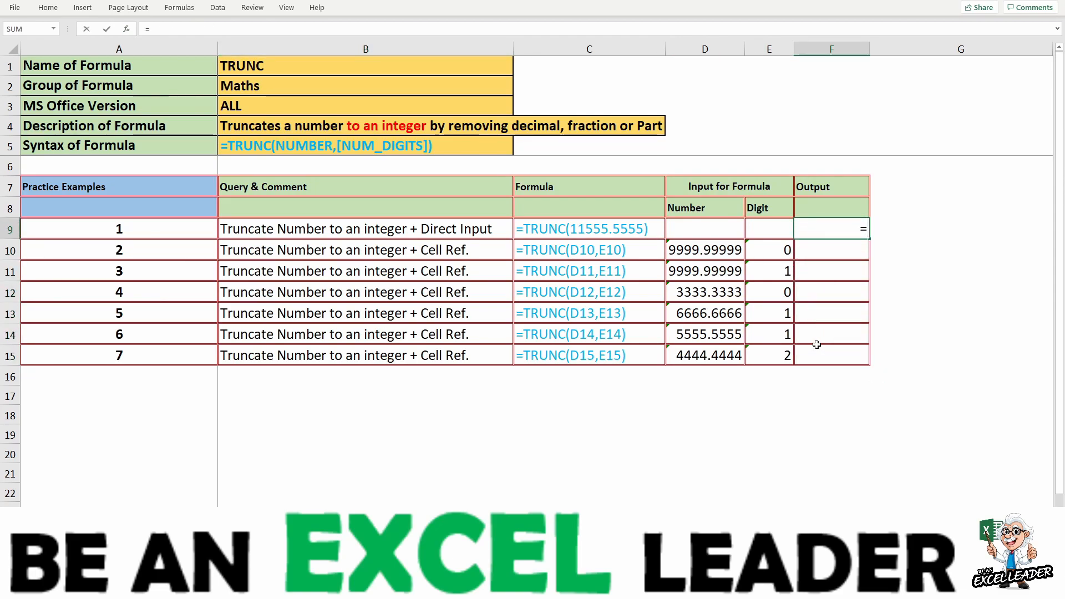
text(tru)
key(Down)
key(Tab)
text(11555)
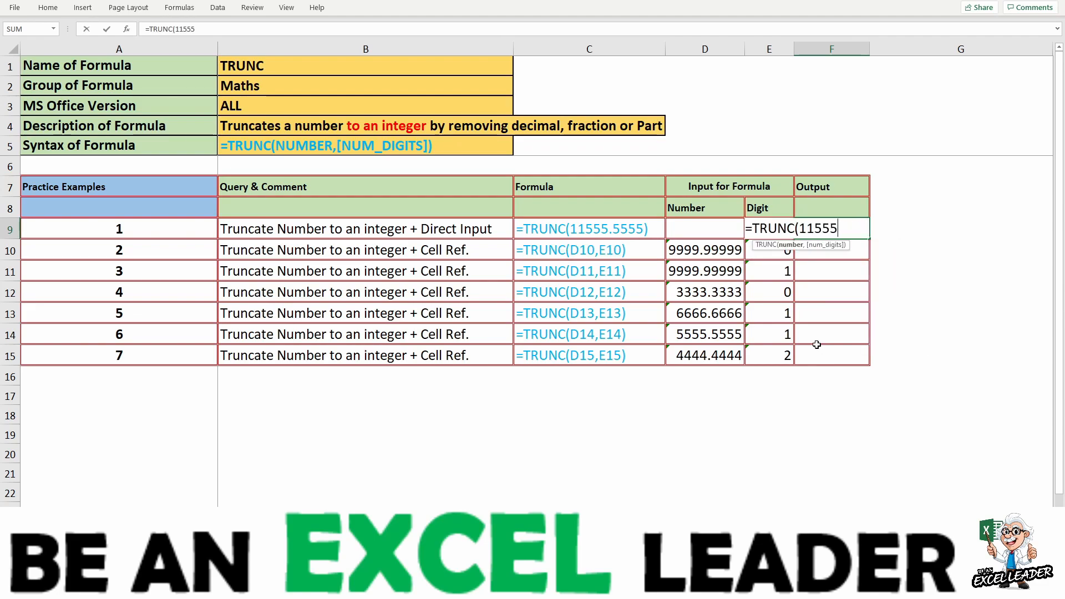
text(.5555)
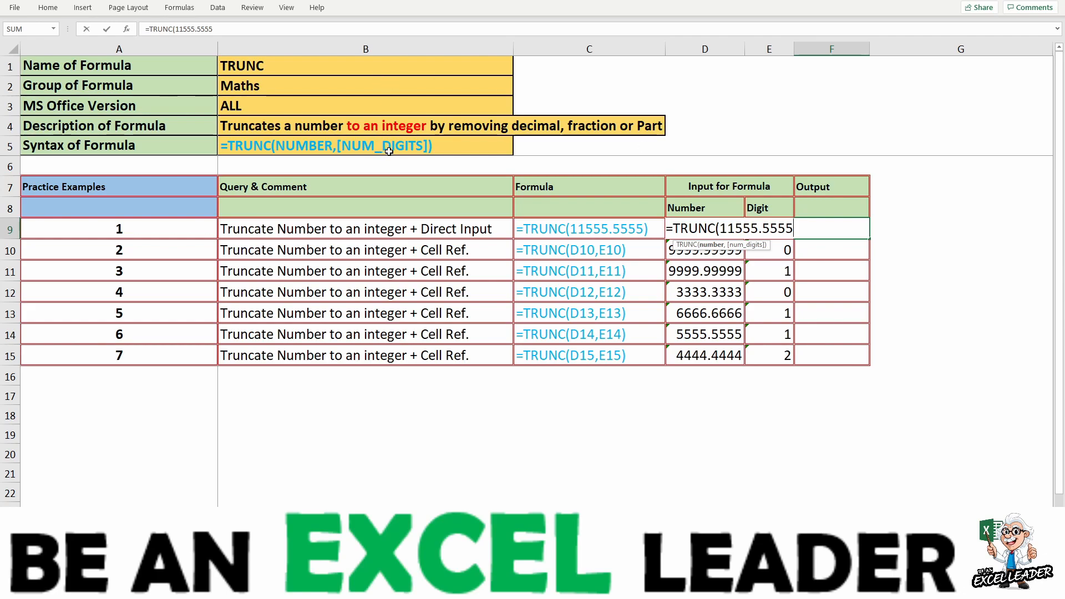
text())
key(Return)
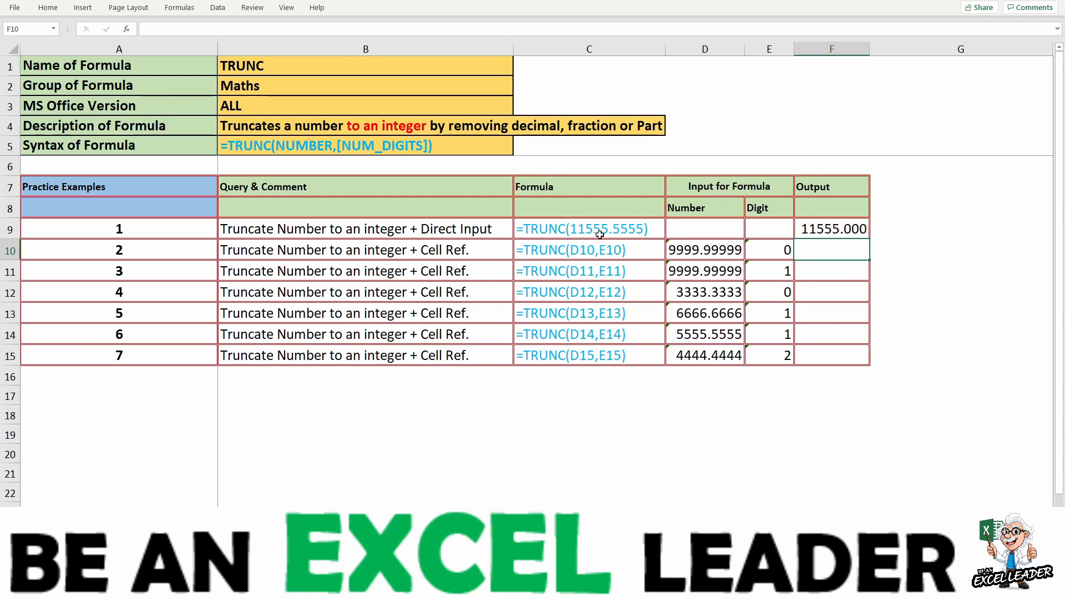
Add a second argument of 1 to the formula in F9, making it =TRUNC(11555.5555,1)
click(798, 234)
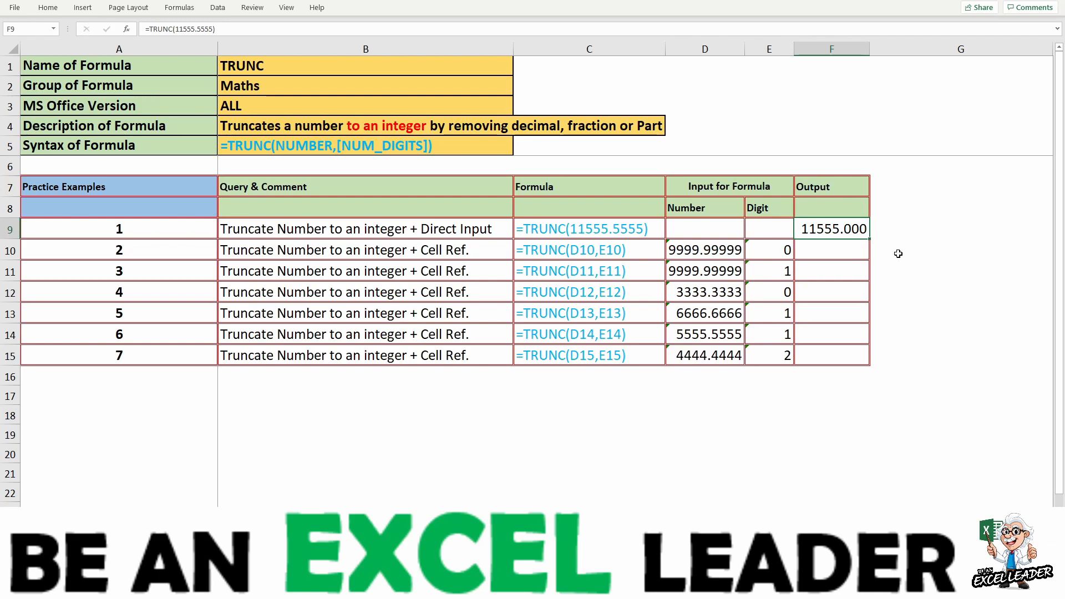
key(F2)
key(Left)
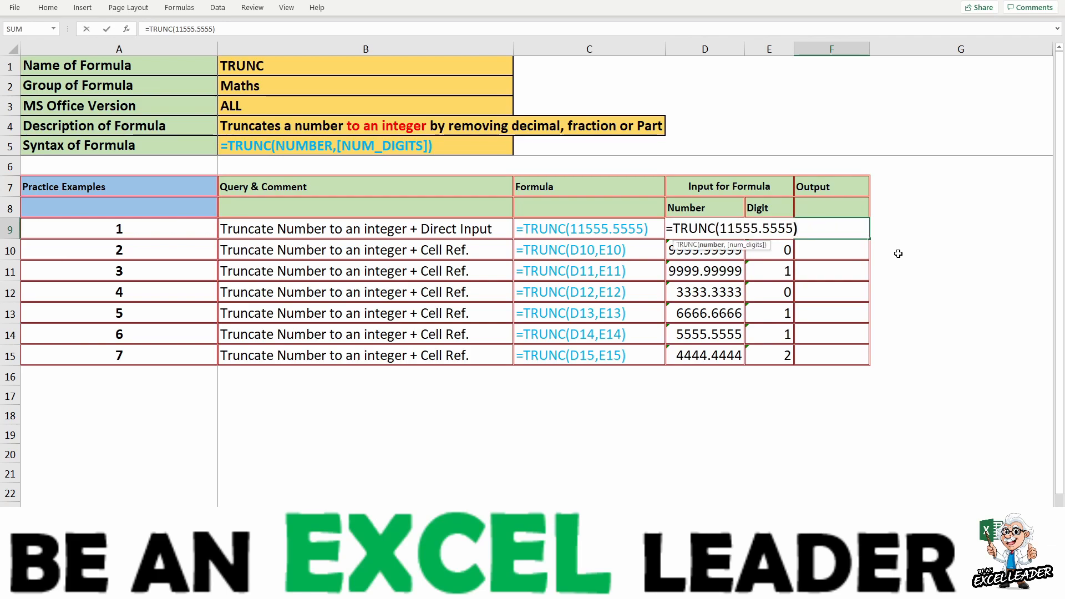
text(,1)
key(Return)
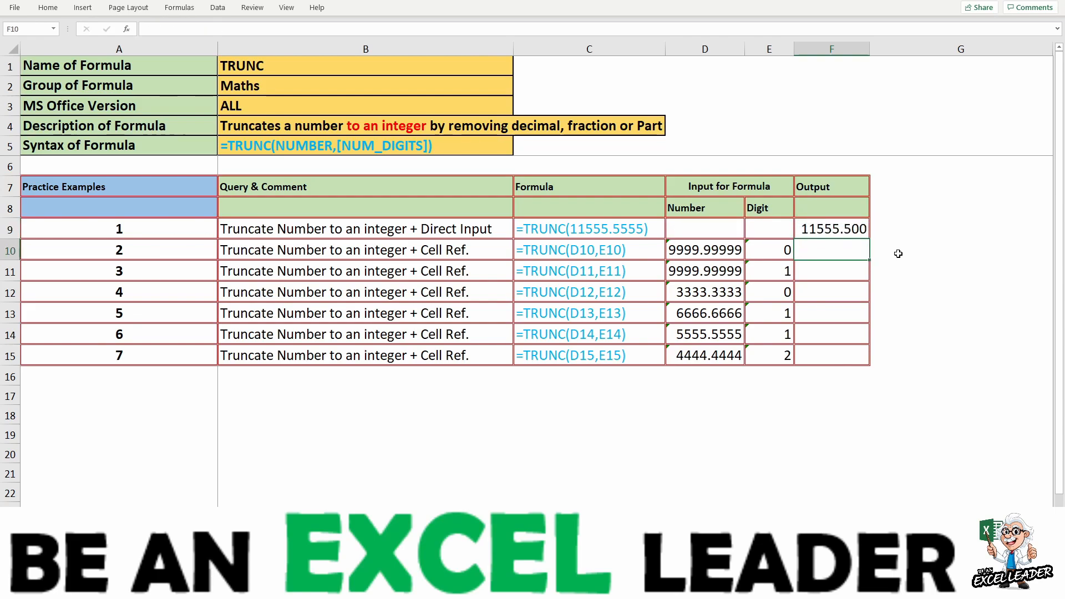
Change the number of digits in the F9 TRUNC formula to 2
click(820, 227)
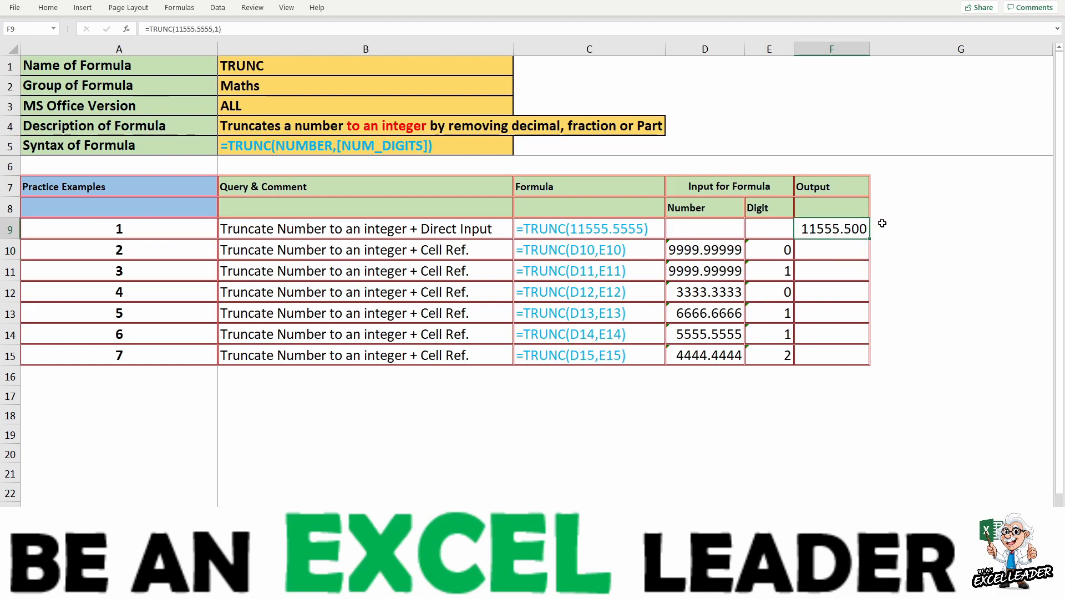
key(F2)
key(Left)
key(Left)
key(shift+Right)
text(2)
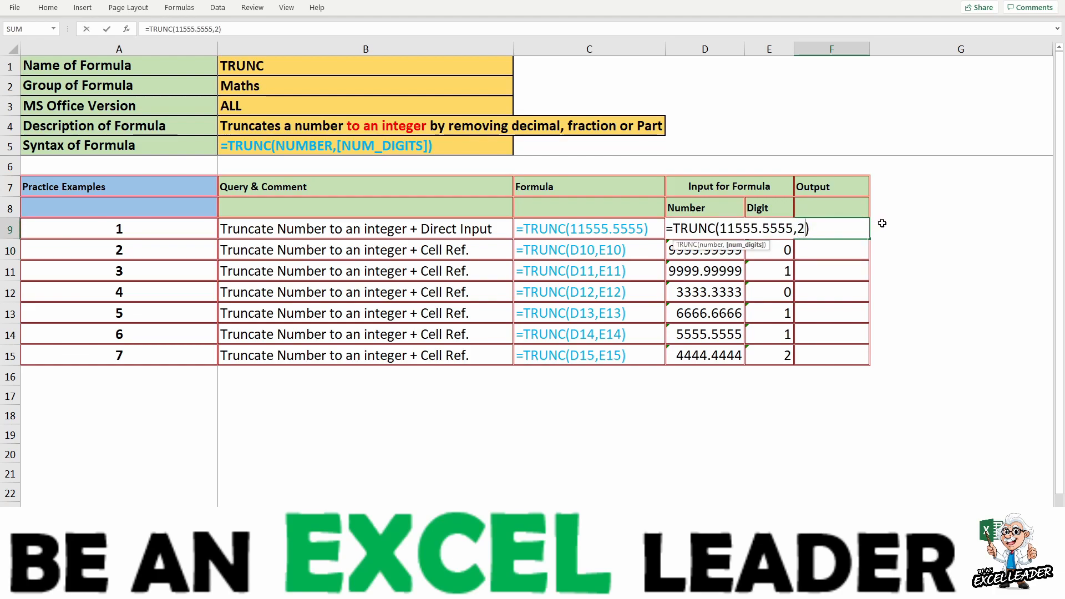
key(Return)
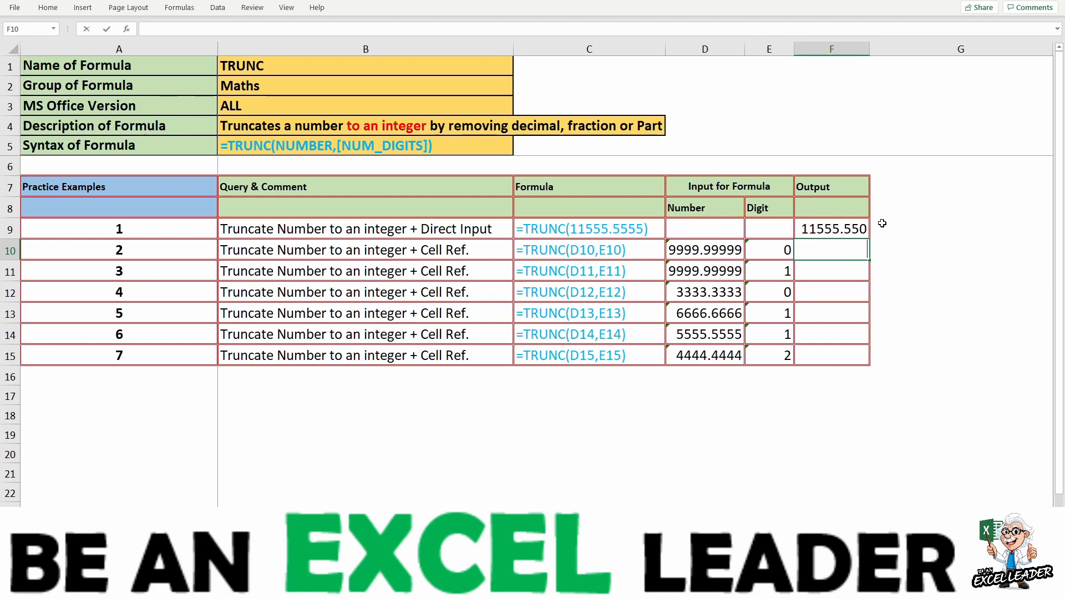
Change the number of digits in the F9 TRUNC formula to 3
key(Up)
key(F2)
key(Left)
key(Left)
key(shift+Right)
text(3)
key(Return)
Enter the cell-reference formula =TRUNC(D10,E10) in Output cell F10
text(=tr)
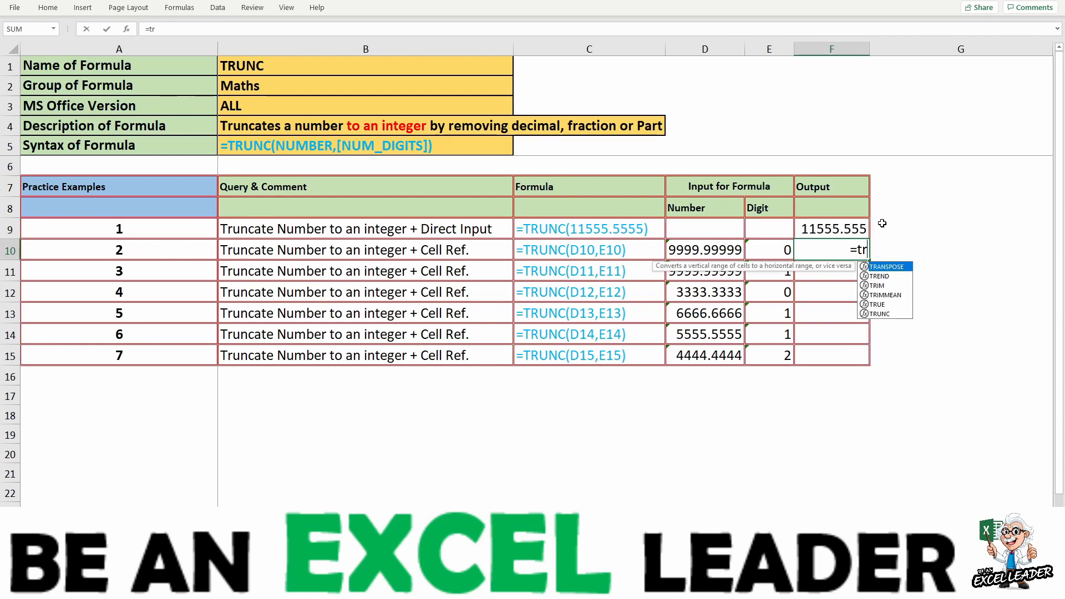
key(Down)
key(Down)
key(Down)
key(Down)
key(Down)
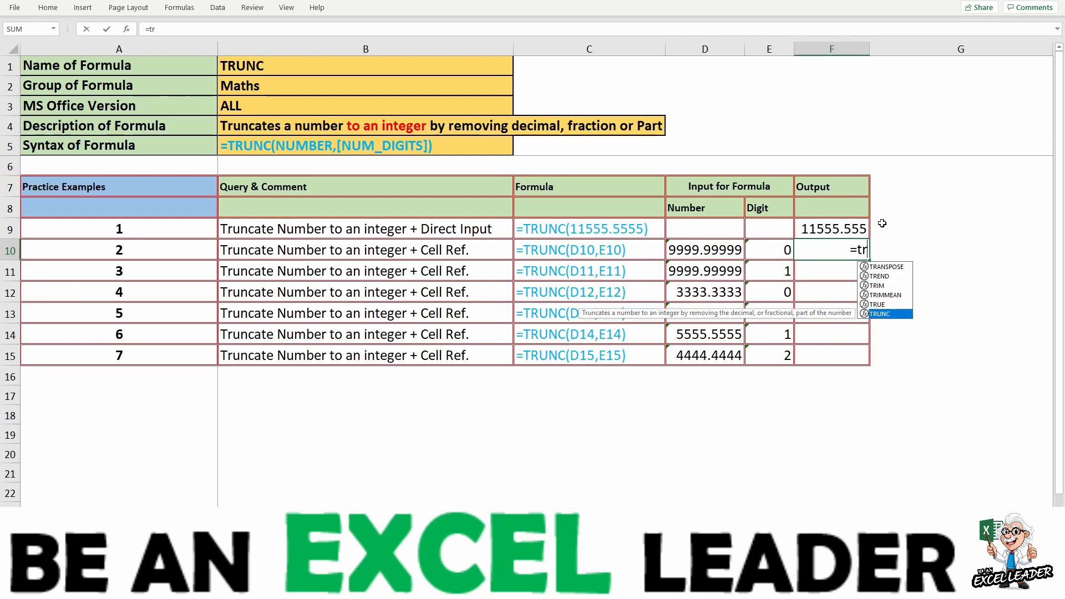
key(Tab)
key(Left)
key(Left)
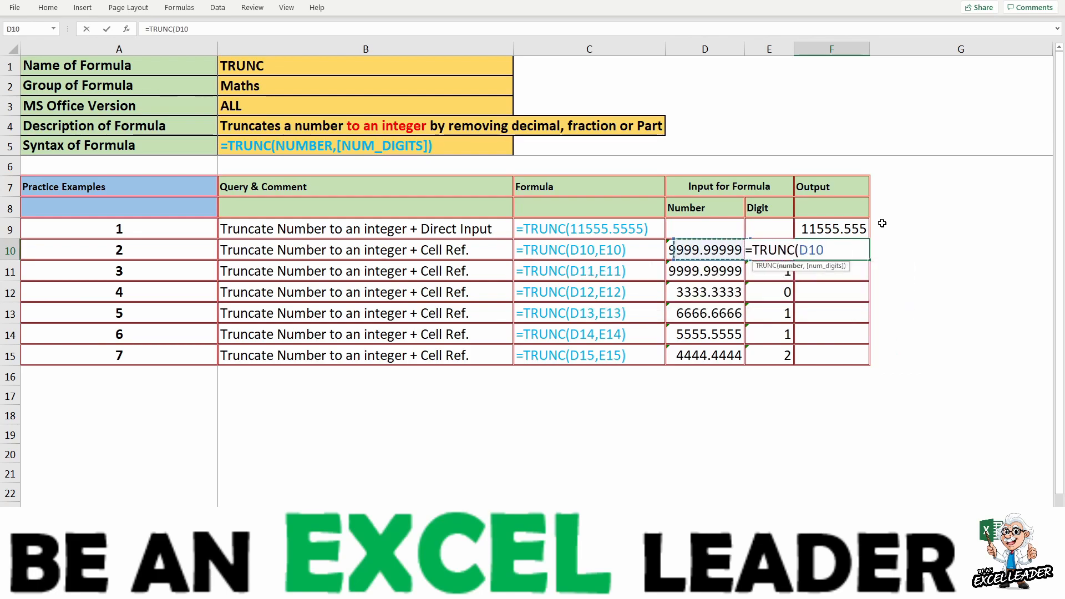
text(,)
key(Left)
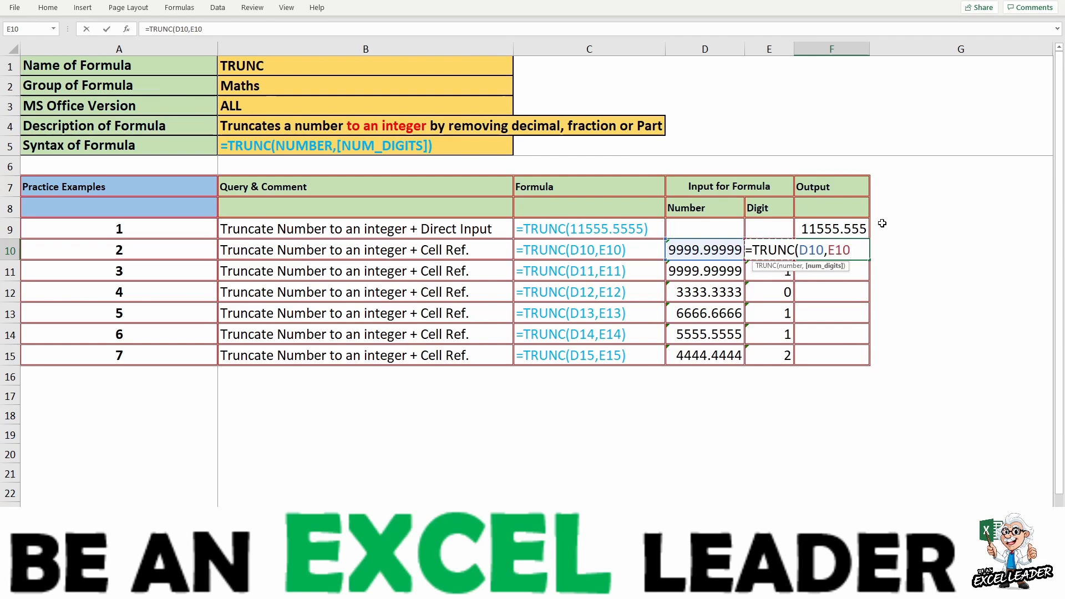
text())
key(Return)
key(Up)
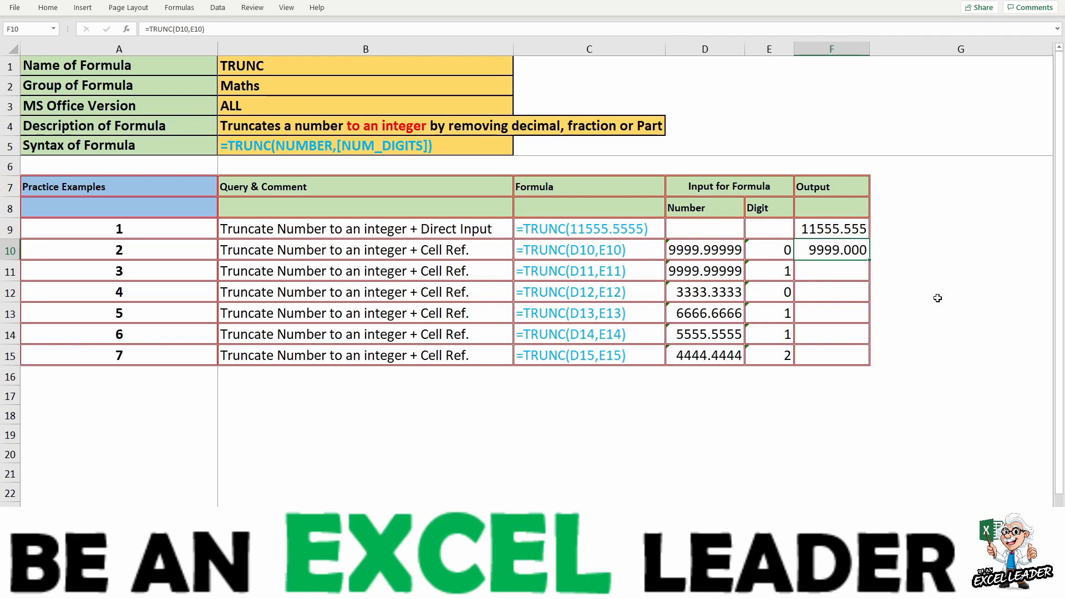
Edit the first decimal of the number in D11 so the value is 9999.49999
key(Down)
key(Up)
key(Down)
key(Left)
key(Left)
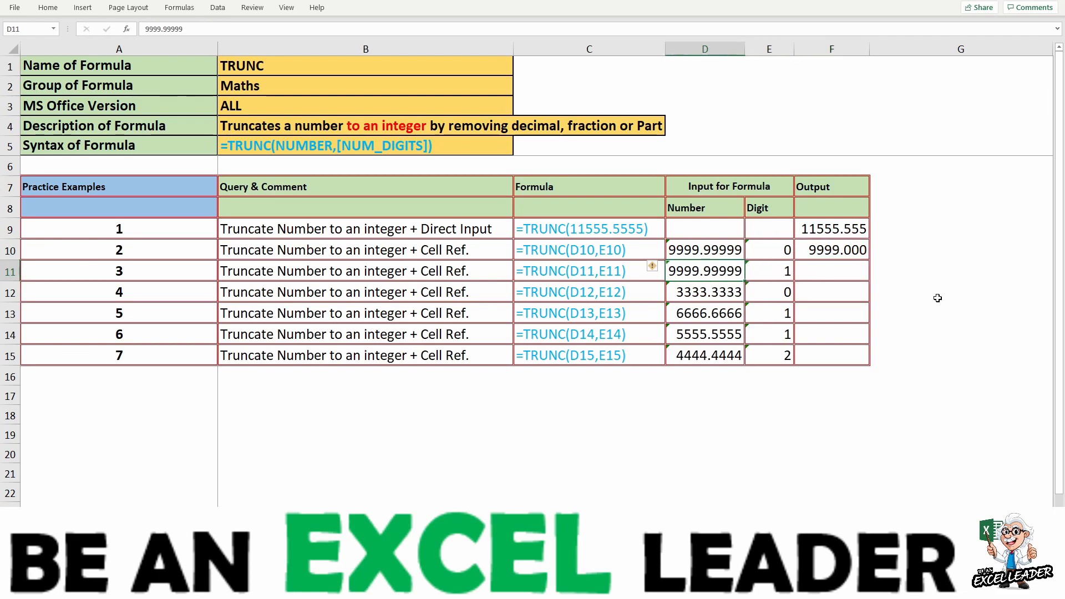
key(F2)
key(Left)
key(Left)
key(Left)
key(Left)
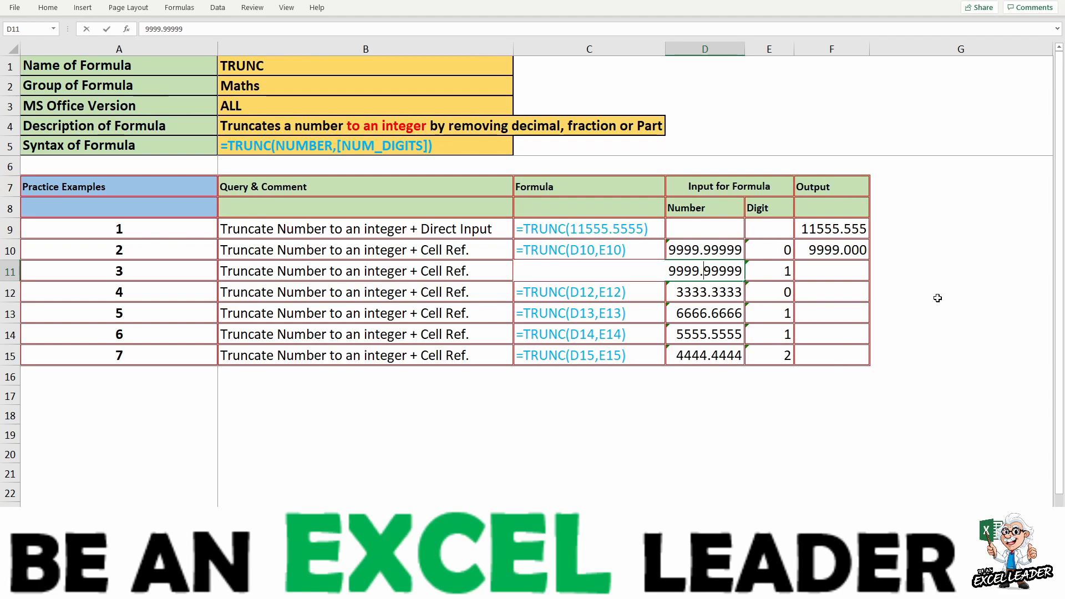
key(shift+Right)
text(4)
key(Return)
Copy the TRUNC formula from F10 into F11 for practice example 3
key(Up)
key(Up)
key(Right)
key(Right)
key(ctrl+c)
key(Down)
key(ctrl+v)
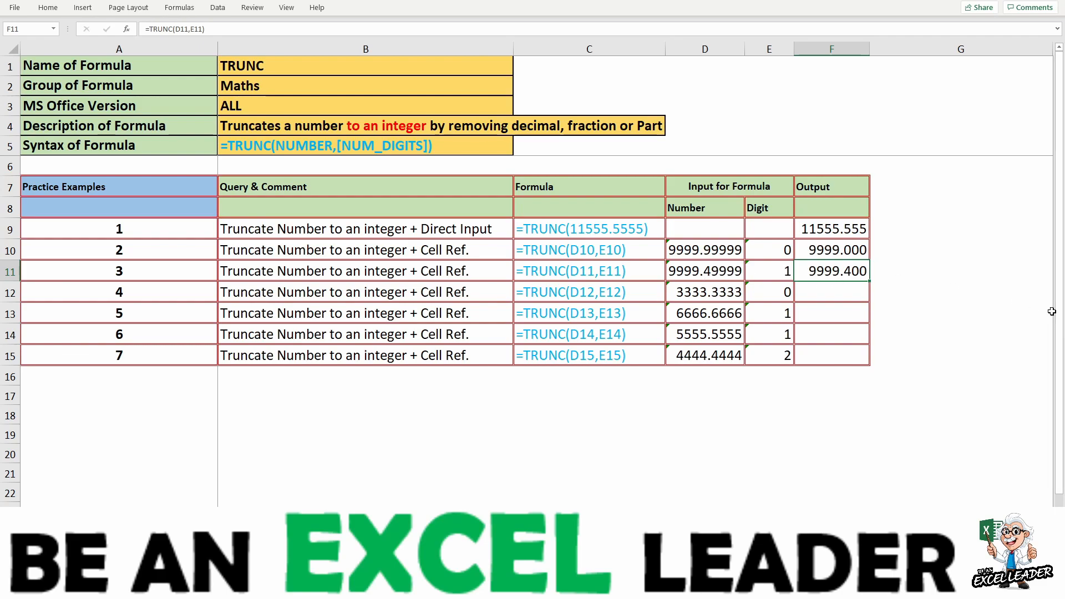
Try the digit values 2, 3 and -1 in turn in cell E11
key(Left)
text(2)
key(Return)
key(Up)
text(3)
key(Return)
key(Up)
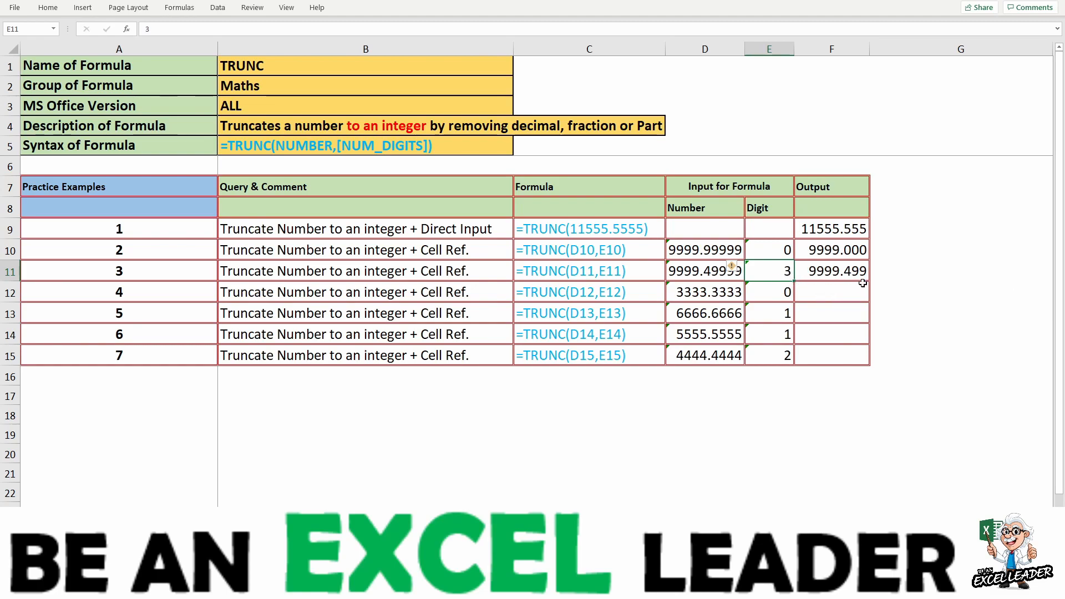
text(-1)
key(Return)
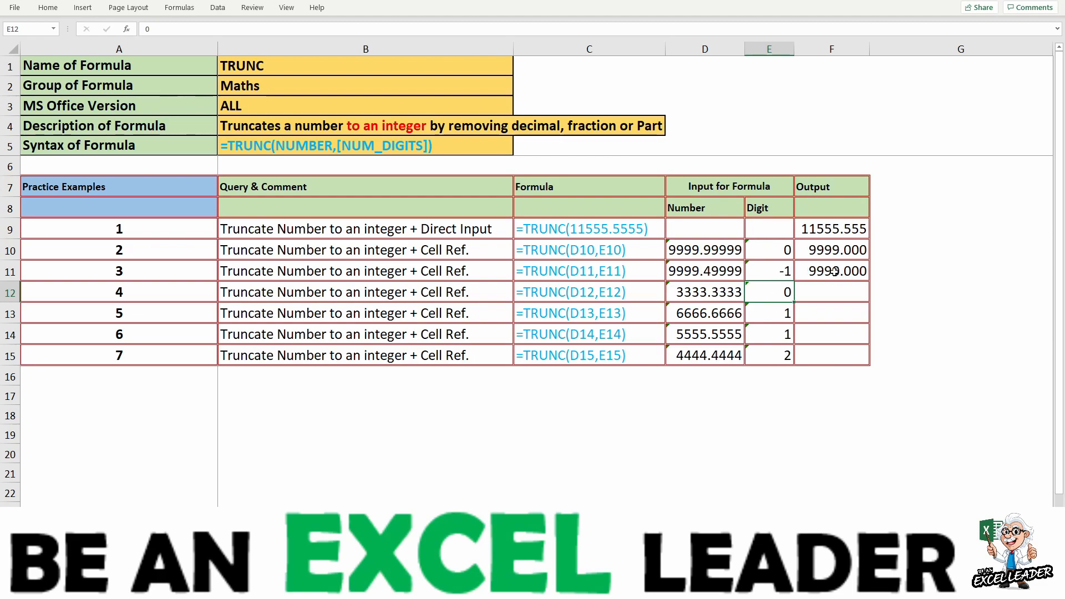
Set the digit value in cell E11 to -3
click(784, 274)
text(-)
key(Return)
double_click(788, 276)
key(BackSpace)
text(3)
key(Return)
Copy the TRUNC formula from F11 into F12 for practice example 4
click(827, 270)
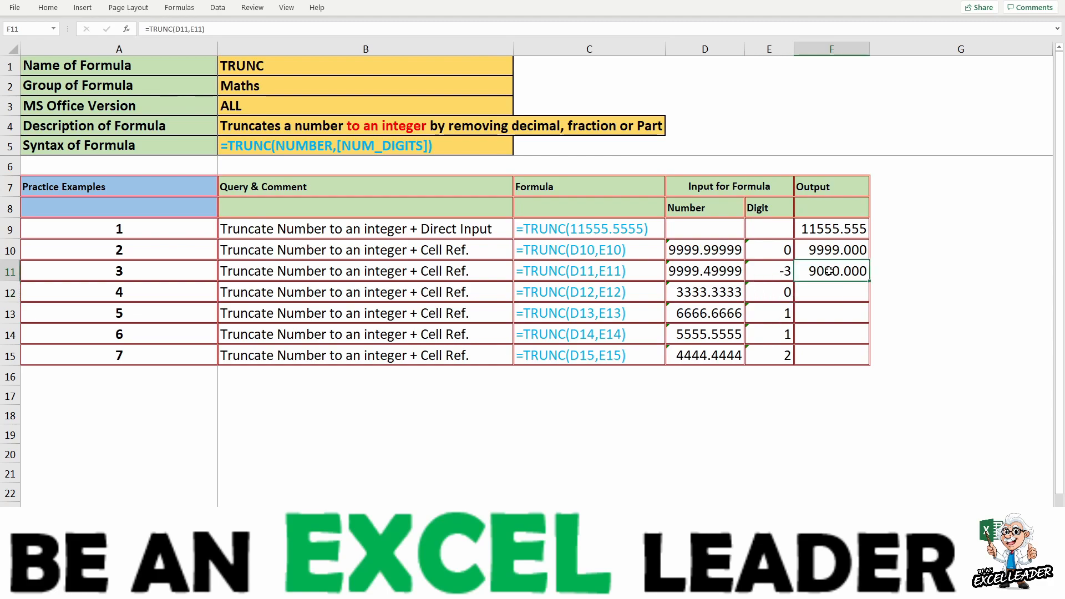
key(ctrl+c)
key(Down)
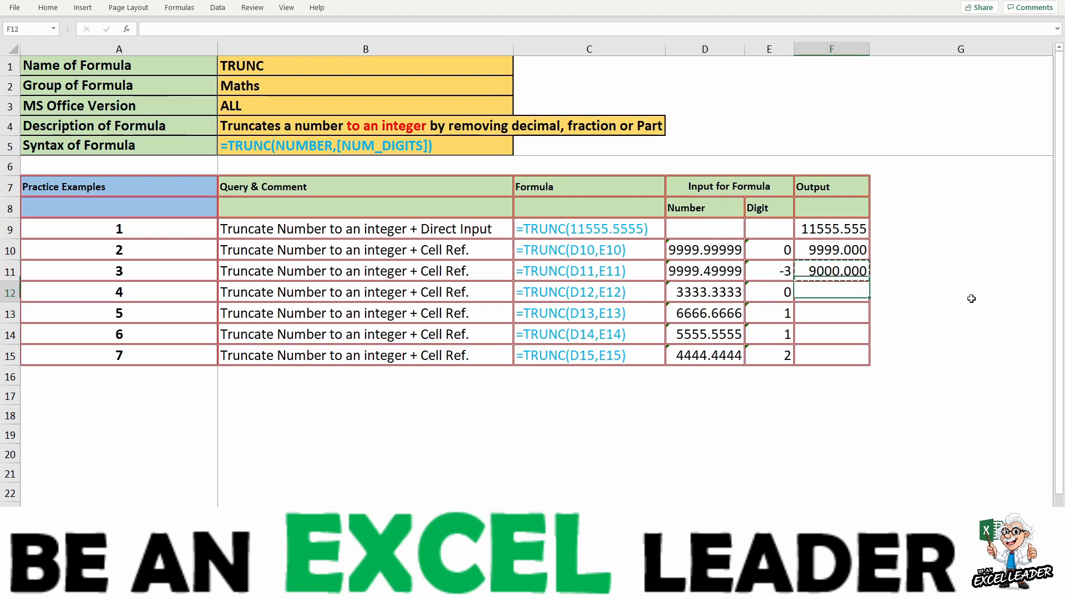
key(ctrl+v)
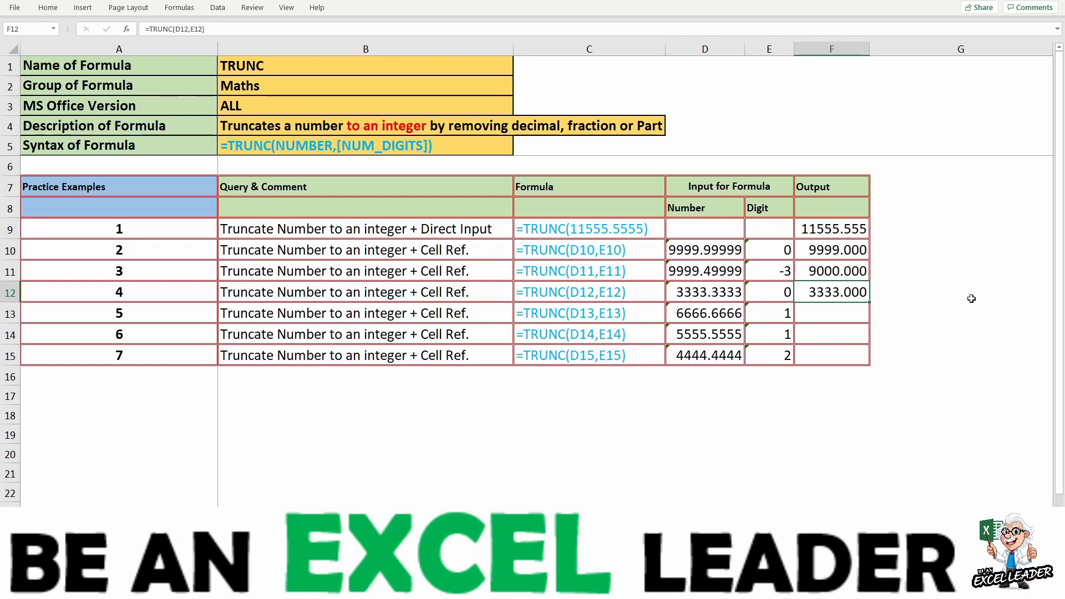
Try positive digit values in cell E12, starting with 1 and ending with 3
key(Left)
text('1)
key(Return)
key(Up)
text(3)
key(Return)
key(Up)
text(3)
key(Return)
key(Up)
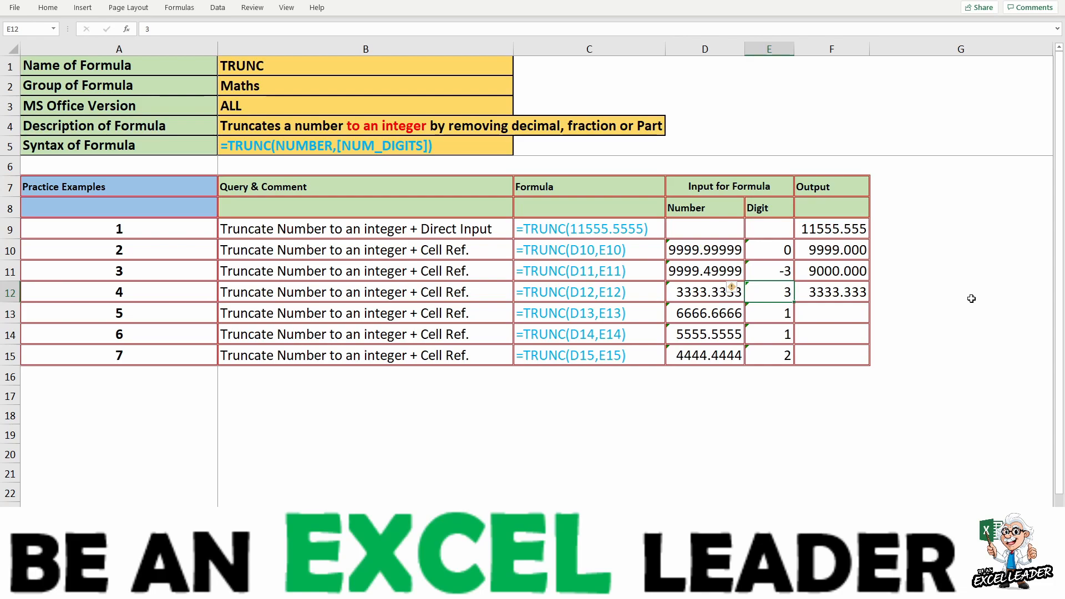
Try the digit values 0, -1, -2 and -3 in turn in cell E12
text(0)
key(Return)
key(Up)
text(-1)
key(Return)
key(Up)
text(-2)
key(Return)
key(Up)
text(-3)
key(Return)
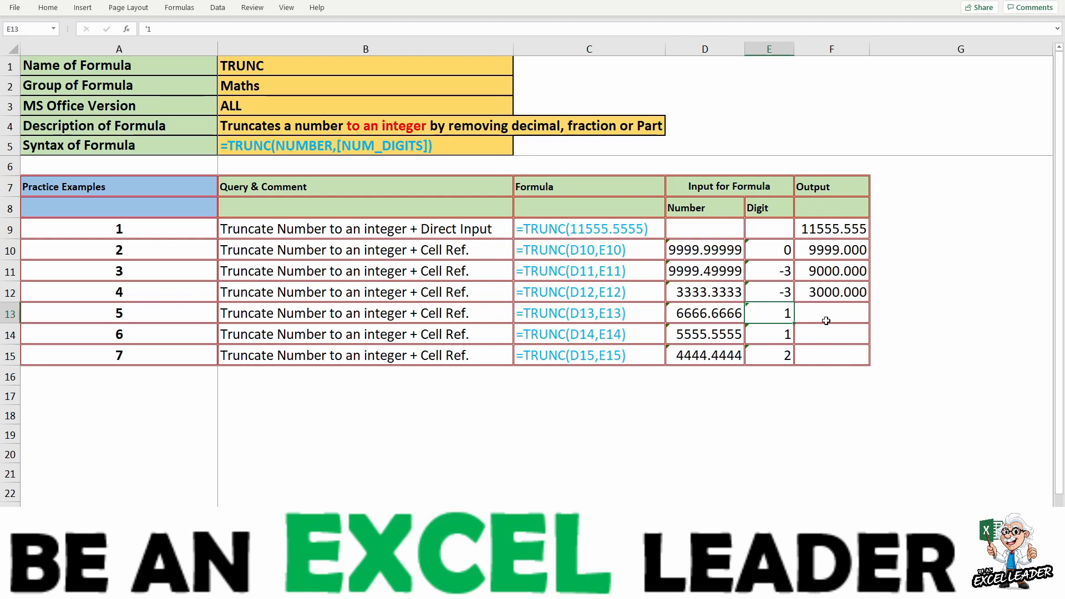
Set the digit value in cell E12 to -4
click(791, 292)
text(-4)
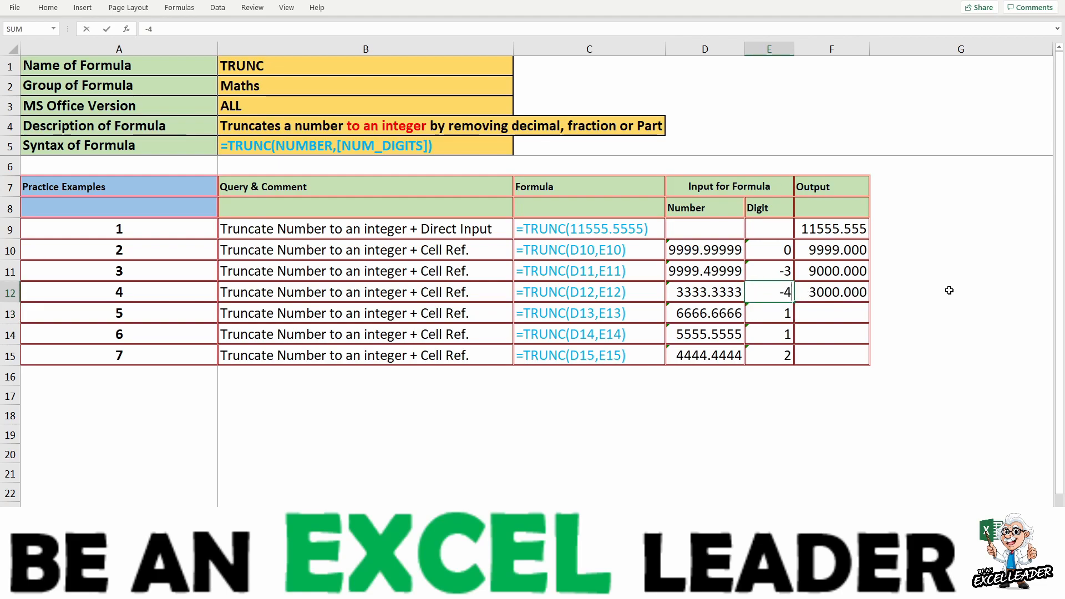
key(Return)
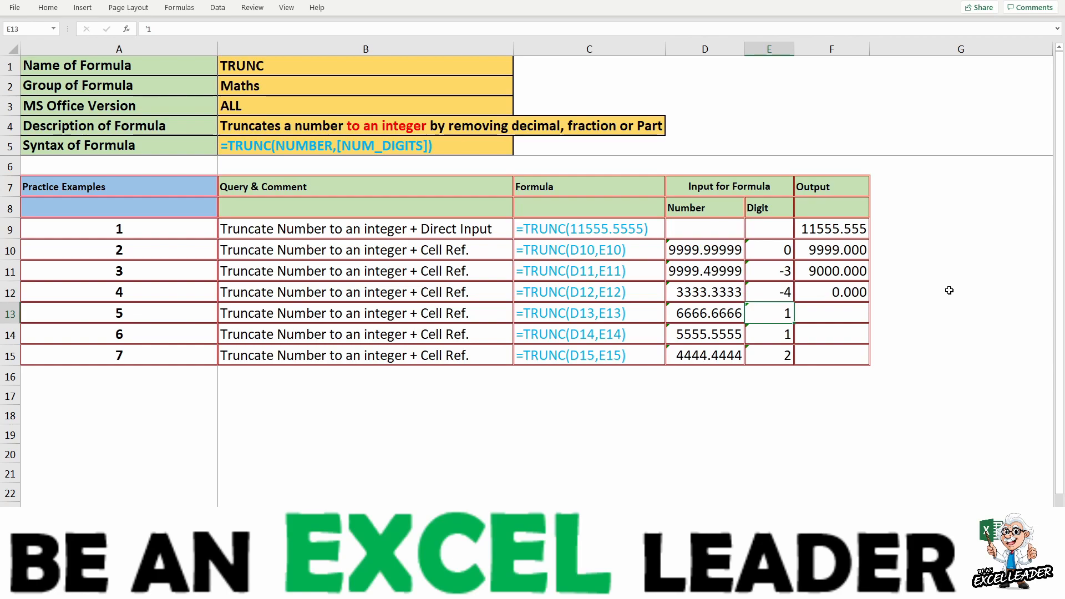
Copy the TRUNC formula from F12 into the remaining Output cells F13:F15
click(849, 293)
key(ctrl+c)
key(Down)
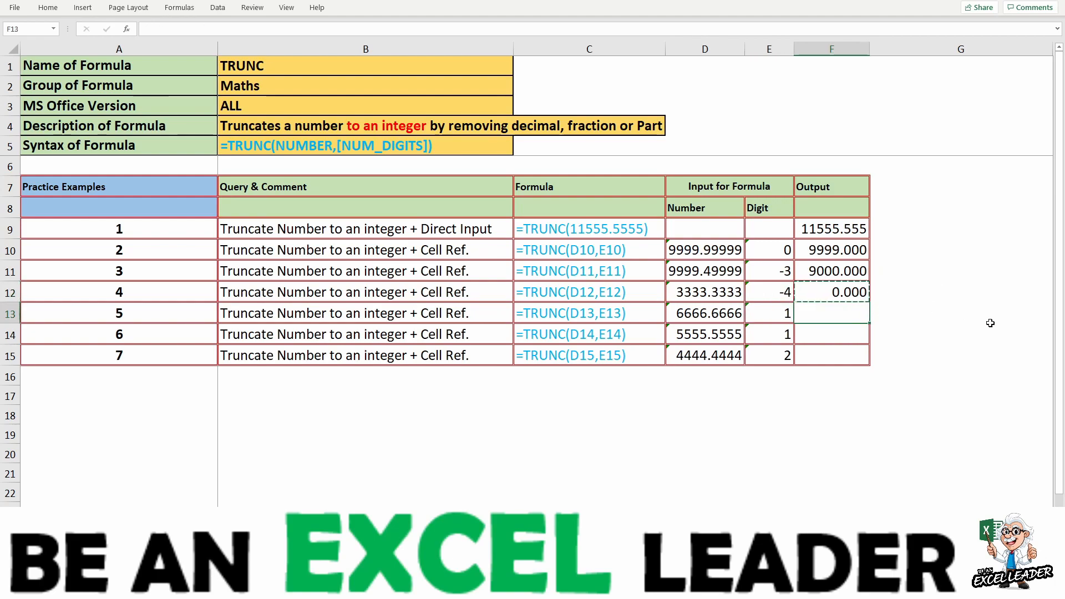
key(shift+Down)
key(shift+Down)
key(Return)
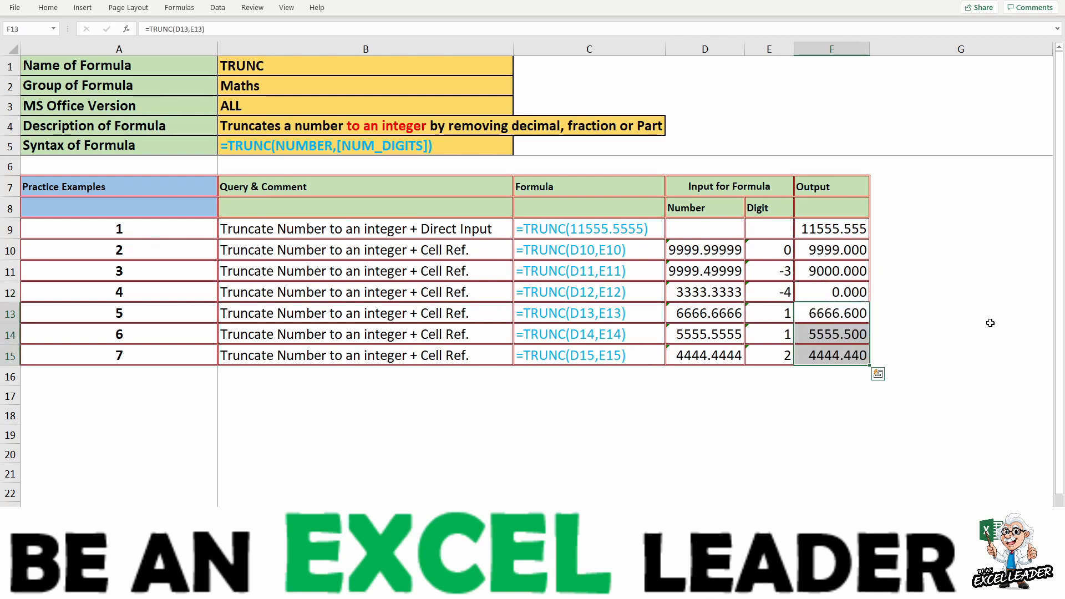